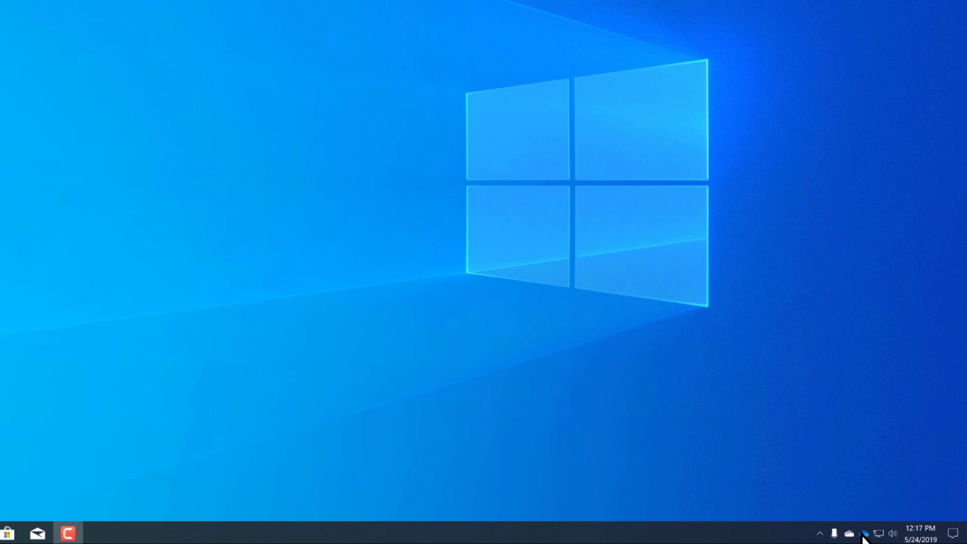
Step: Open OneDrive Settings from the system-tray cloud icon's More menu
left_click(864, 534)
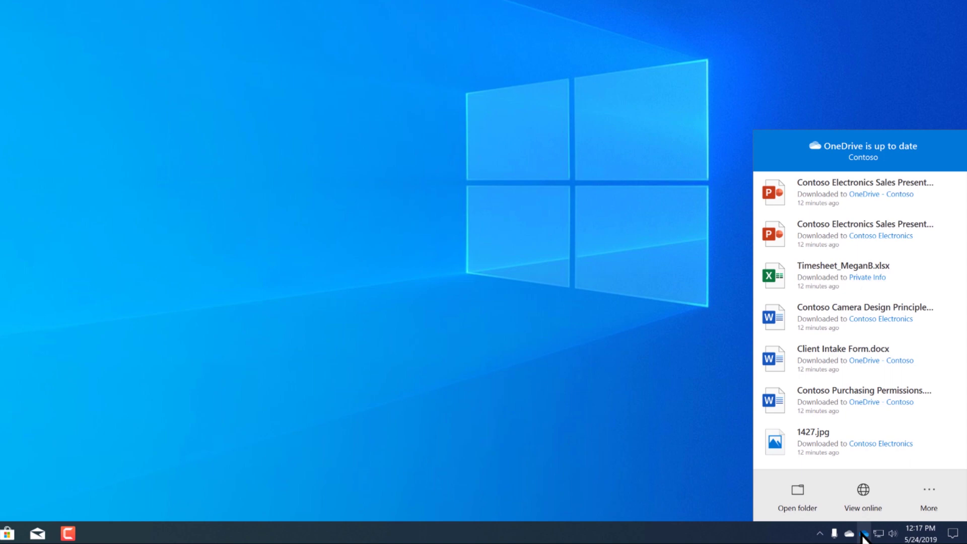
left_click(942, 503)
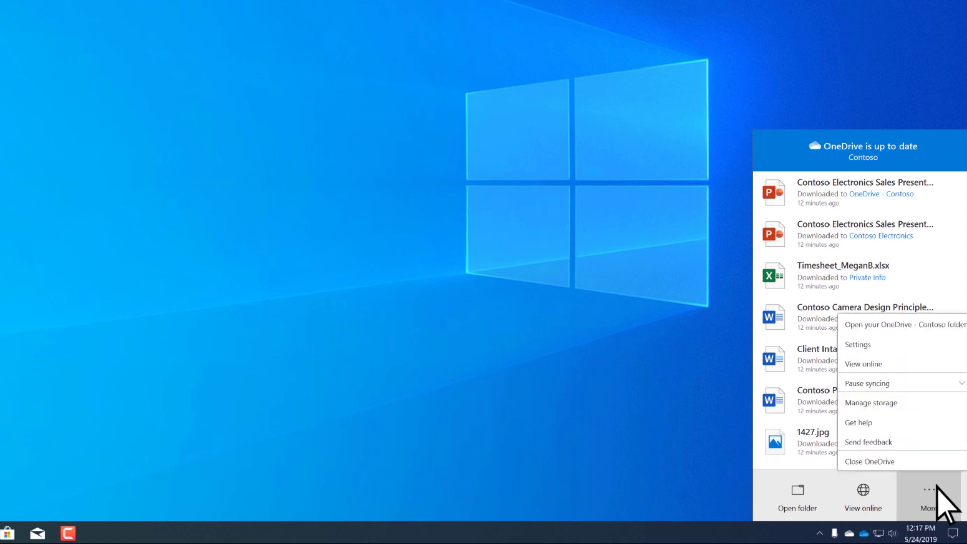
left_click(881, 346)
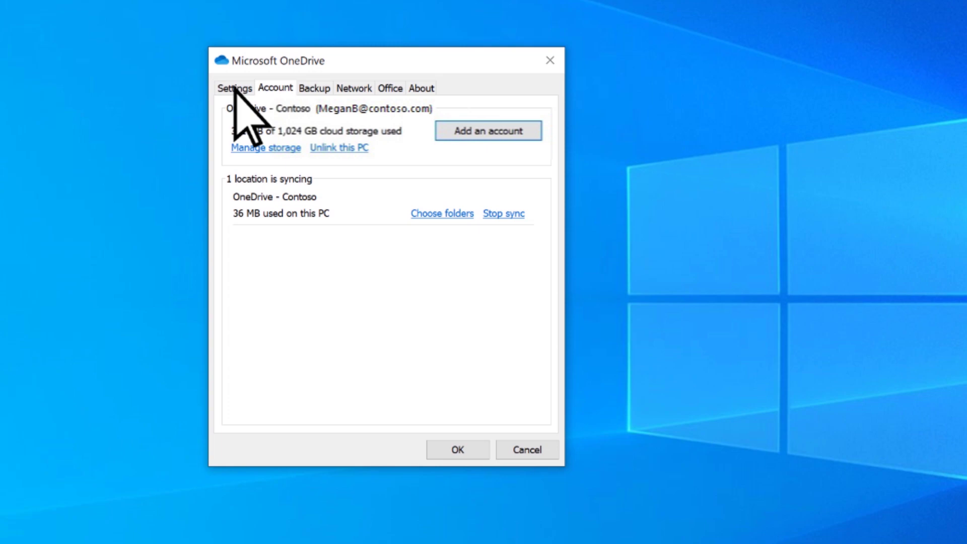
Step: Enable 'Save space and download files as you use them' on the Settings tab and confirm
left_click(234, 89)
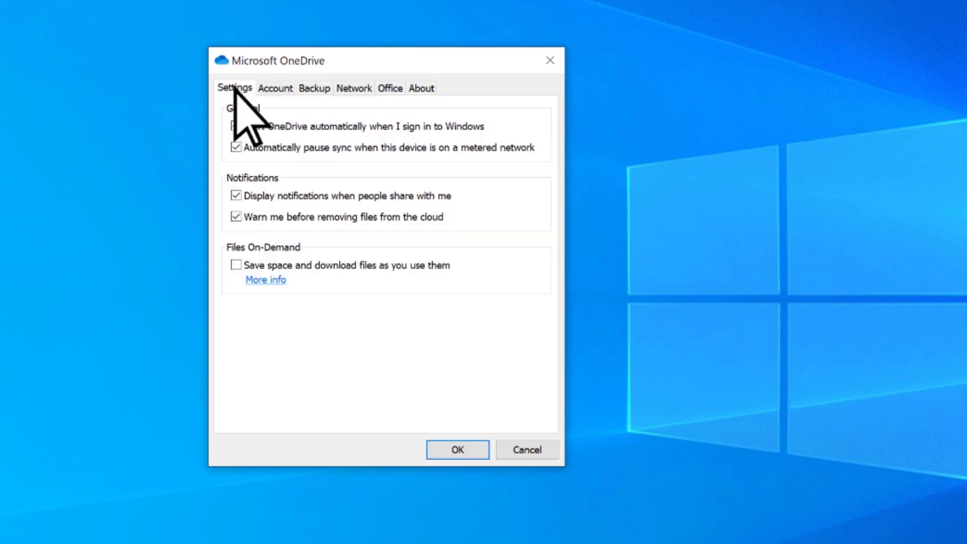
left_click(236, 266)
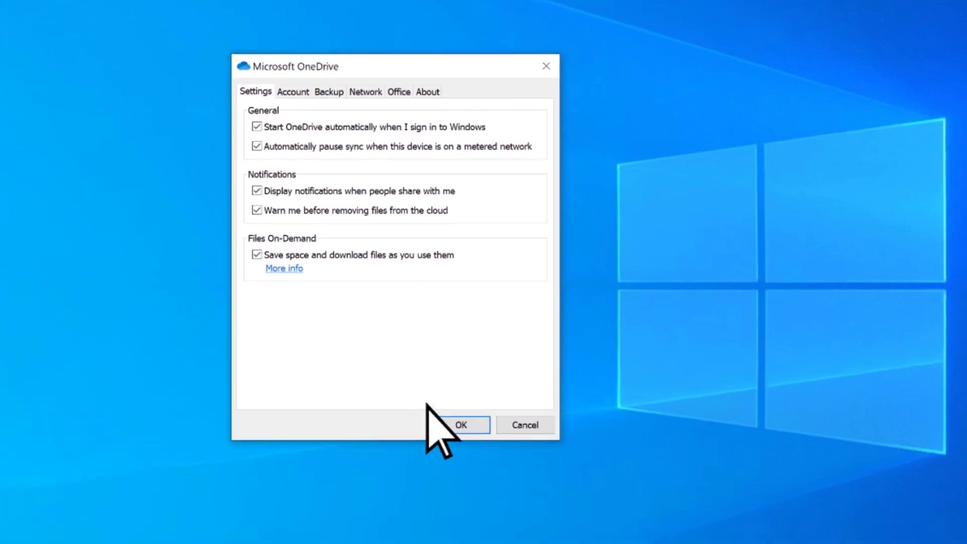
left_click(468, 384)
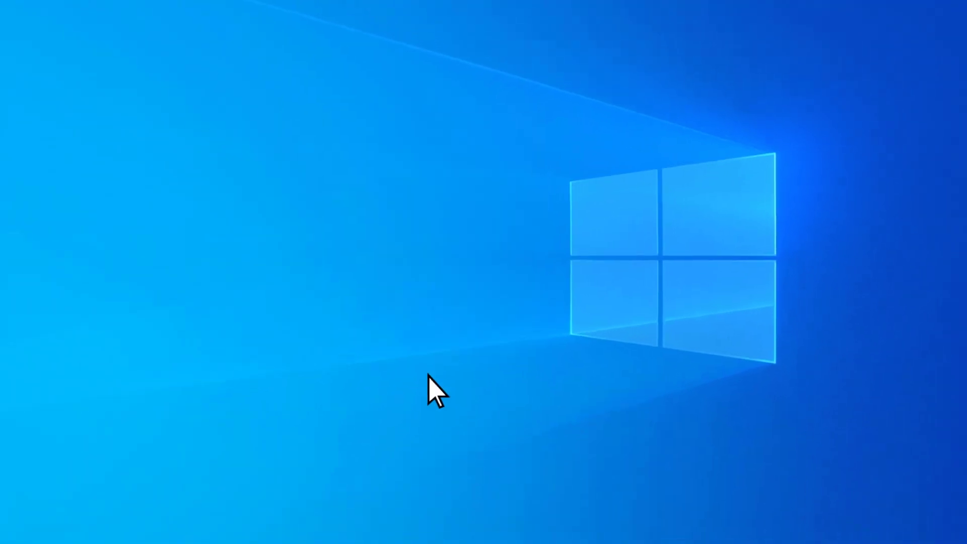
Step: Show the OneDrive - Contoso folder's files in File Explorer
left_click(181, 534)
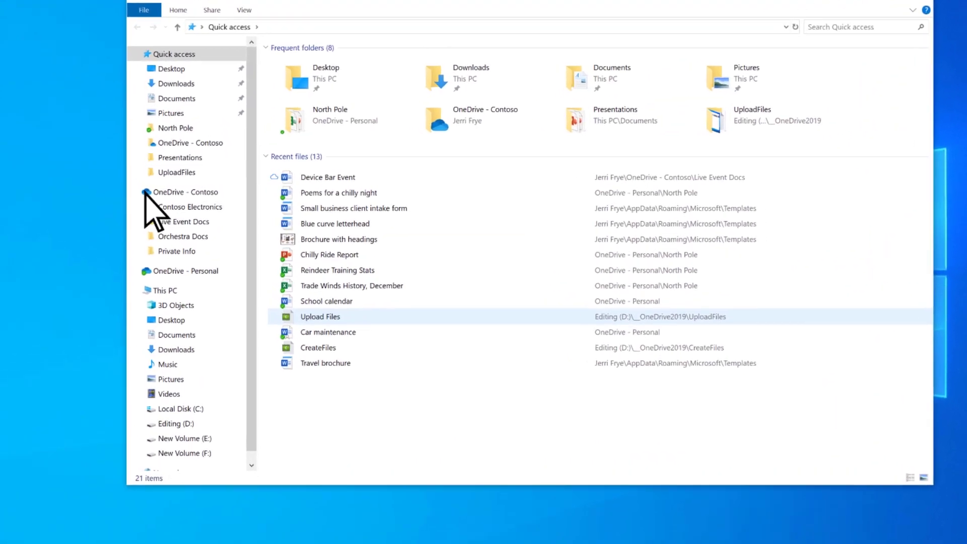
left_click(132, 191)
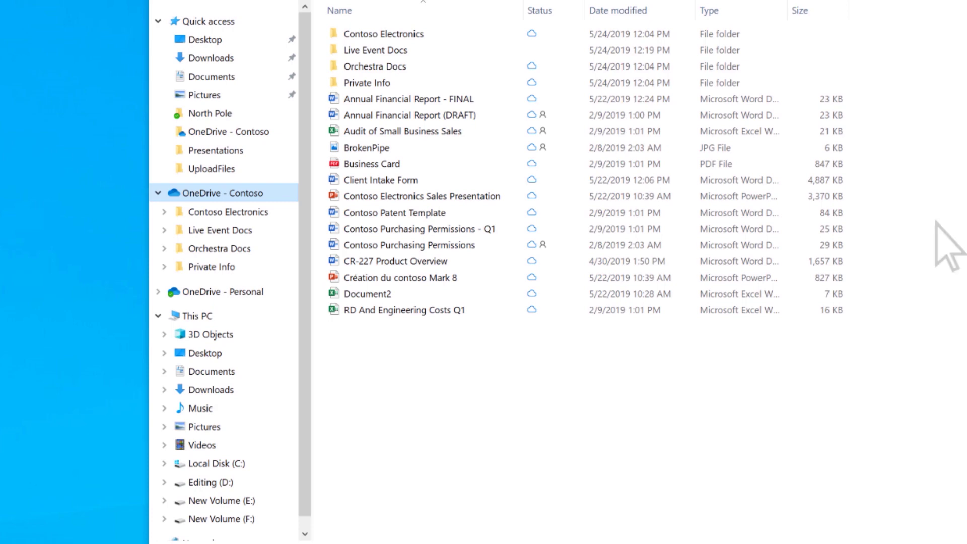
Step: Open Client Intake Form in Word and close it, downloading it locally
left_click(337, 185)
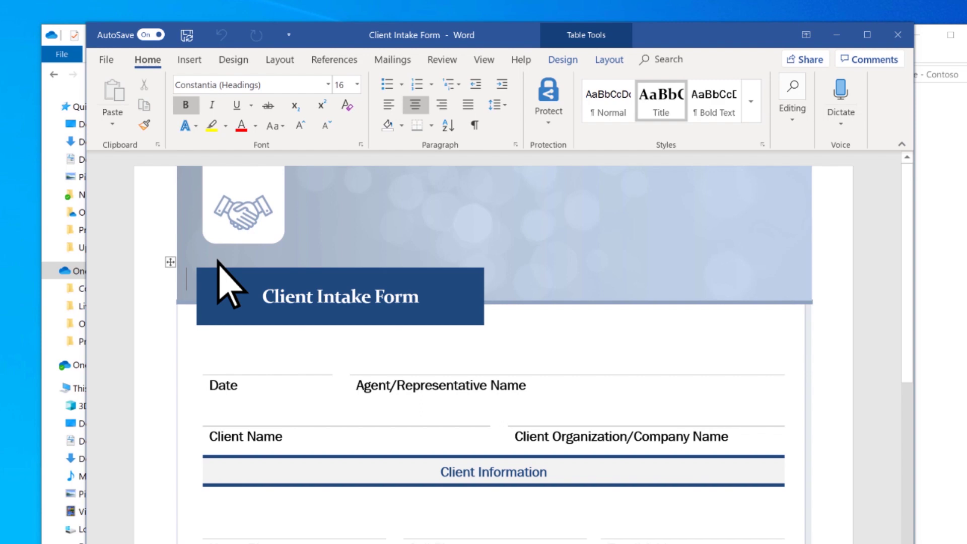
left_click(896, 34)
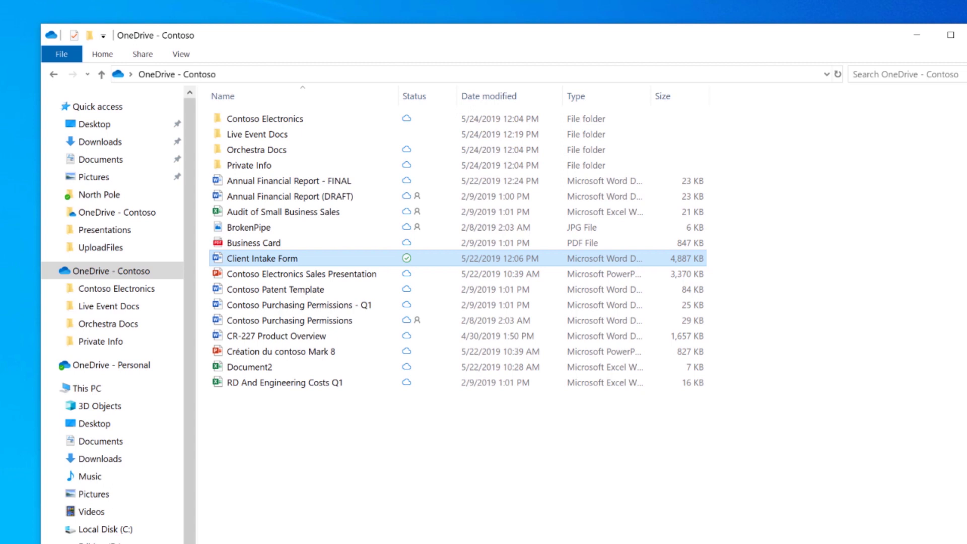
Step: Set Client Intake Form to 'Always keep on this device'
right_click(294, 259)
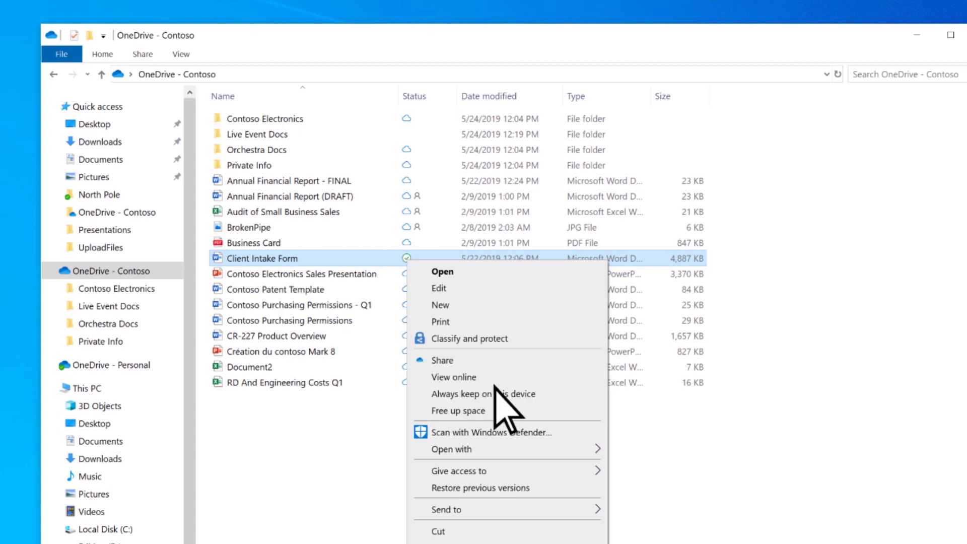
left_click(514, 394)
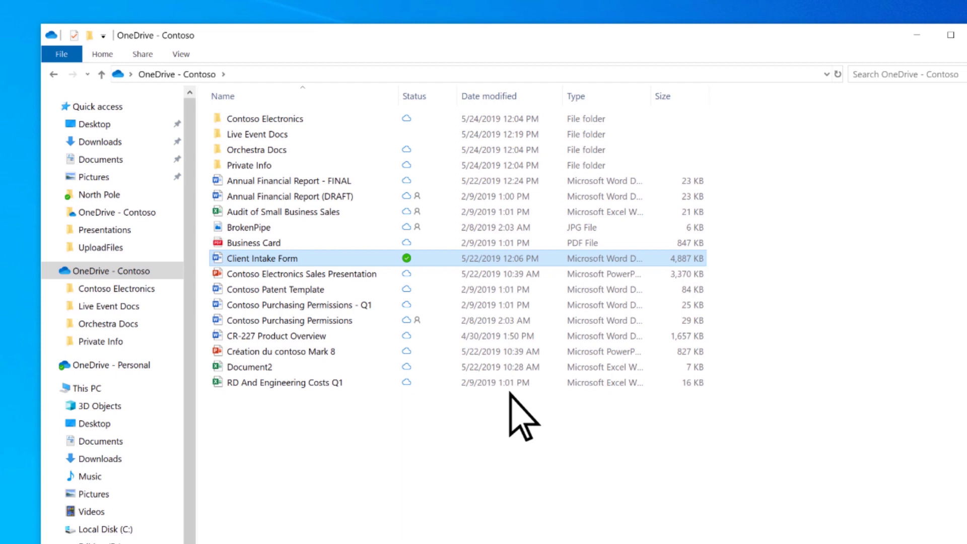
Step: Use 'Free up space' on Client Intake Form to make it online-only
right_click(294, 258)
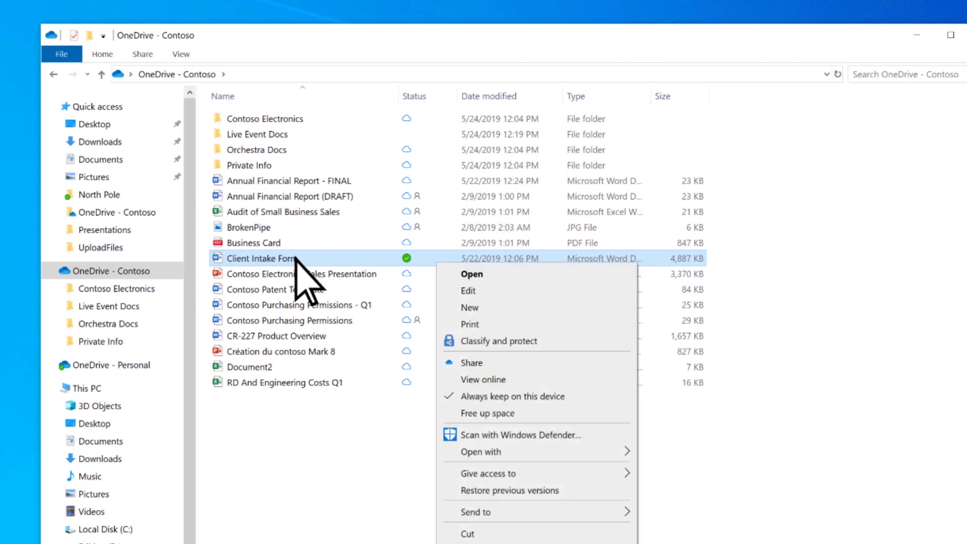
left_click(478, 415)
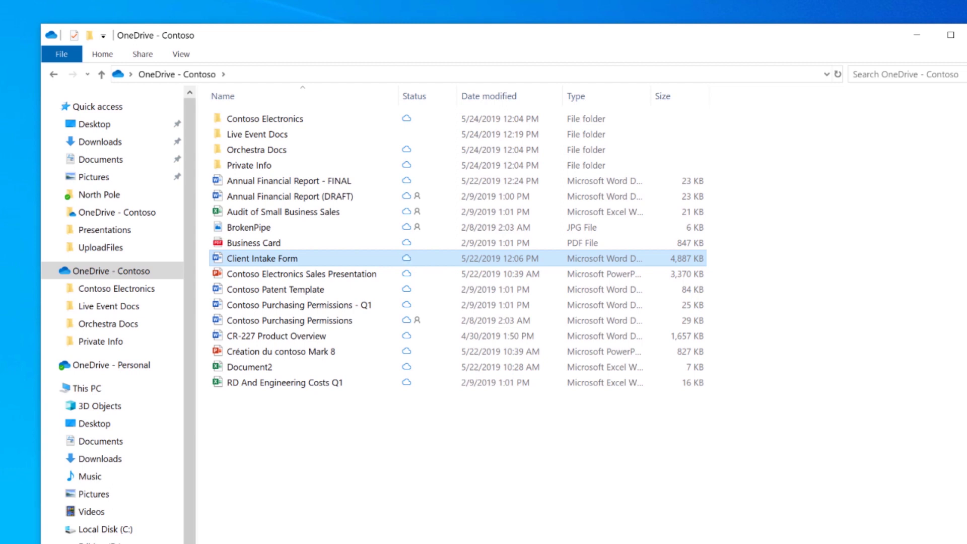